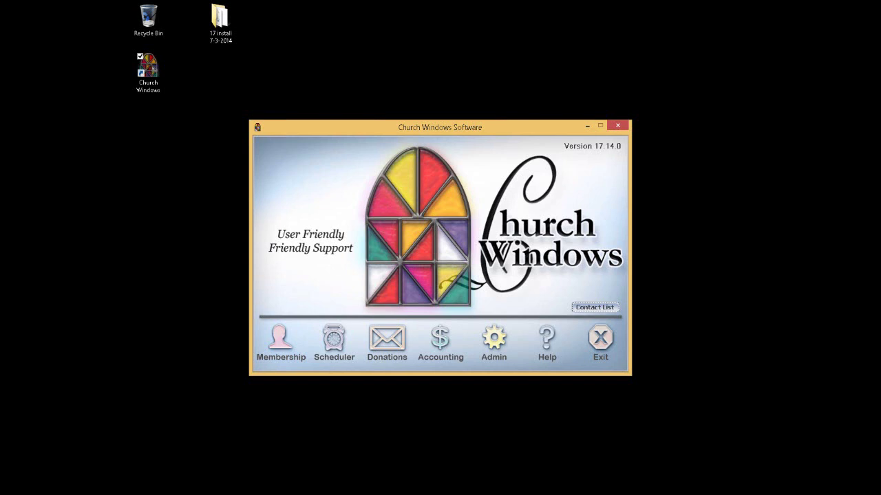
mouse_move(623, 145)
left_mouse_down()
mouse_move(539, 140)
mouse_move(636, 139)
mouse_move(544, 140)
mouse_move(606, 141)
mouse_move(606, 275)
mouse_move(603, 143)
mouse_move(610, 174)
mouse_move(601, 156)
mouse_move(575, 194)
mouse_move(587, 159)
mouse_move(602, 155)
mouse_move(614, 182)
left_mouse_up()
mouse_move(465, 127)
left_mouse_down()
mouse_move(458, 130)
mouse_move(461, 123)
left_mouse_up()
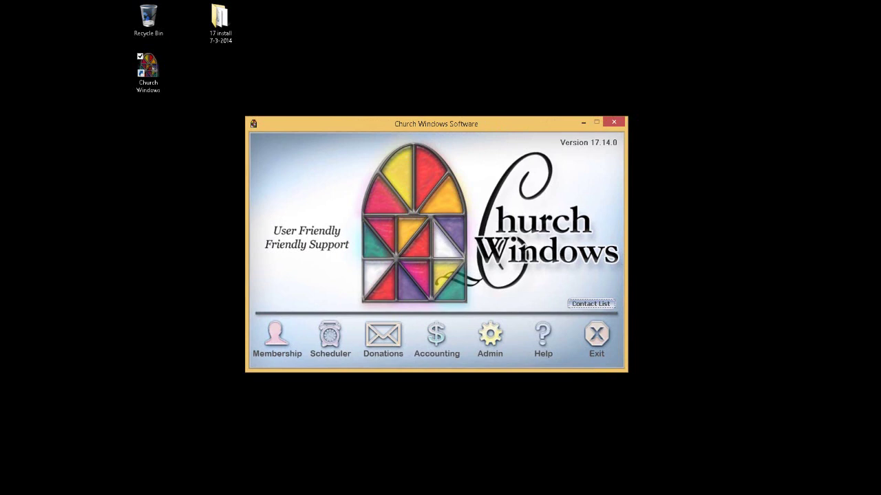
mouse_move(239, 313)
left_mouse_down()
mouse_move(580, 305)
mouse_move(650, 313)
mouse_move(228, 305)
mouse_move(256, 358)
left_mouse_up()
left_click_drag(305, 313, 311, 362)
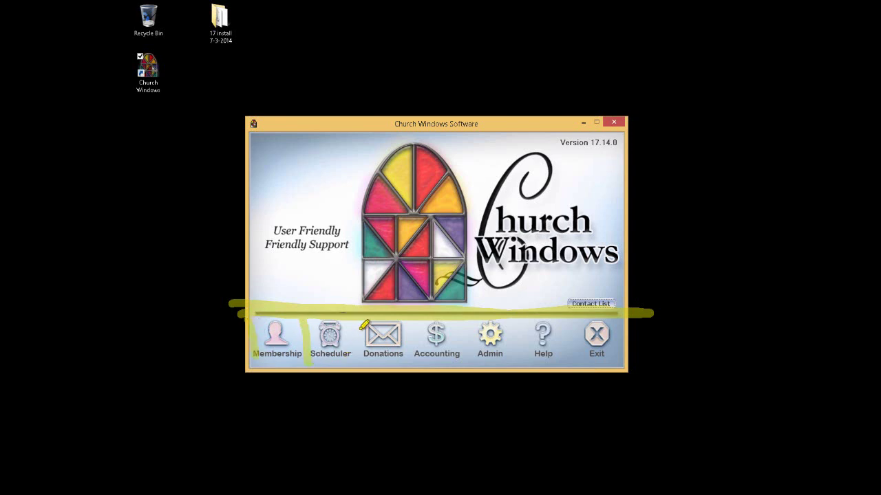
left_click_drag(363, 321, 369, 356)
left_click_drag(417, 320, 415, 389)
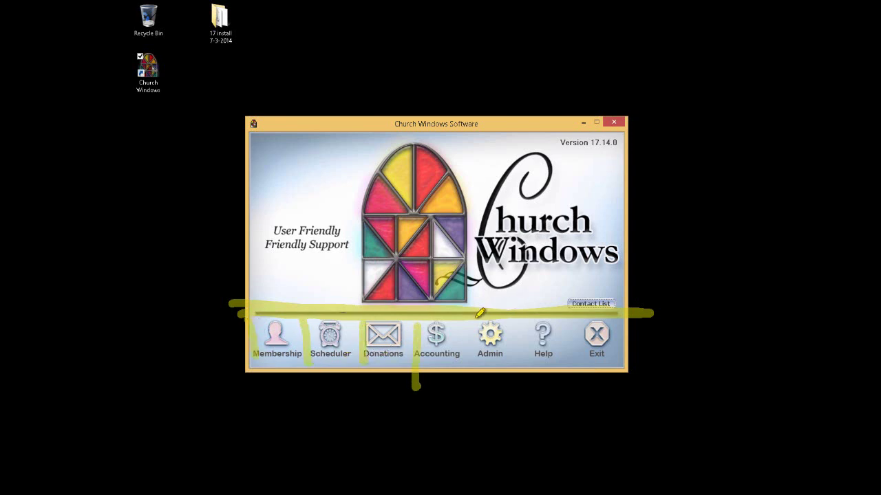
left_click_drag(473, 321, 472, 377)
left_click_drag(513, 320, 514, 372)
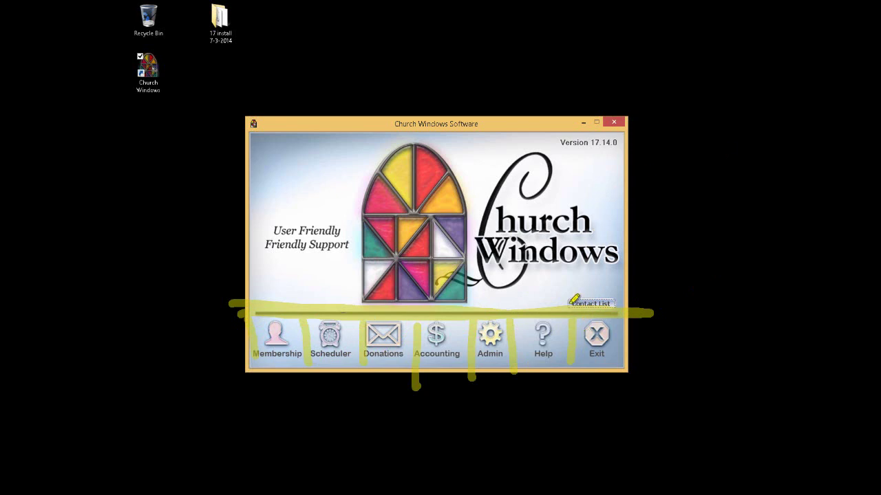
mouse_move(621, 300)
left_mouse_down()
mouse_move(547, 301)
mouse_move(656, 295)
left_mouse_up()
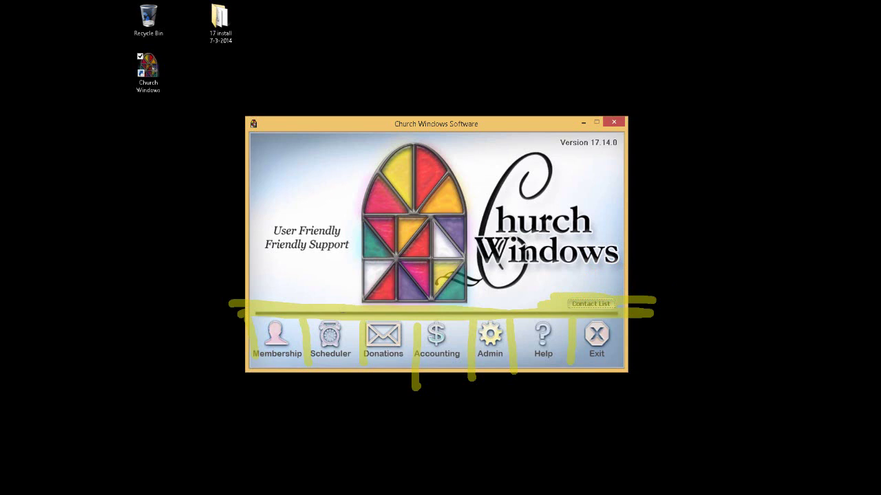
key("Escape")
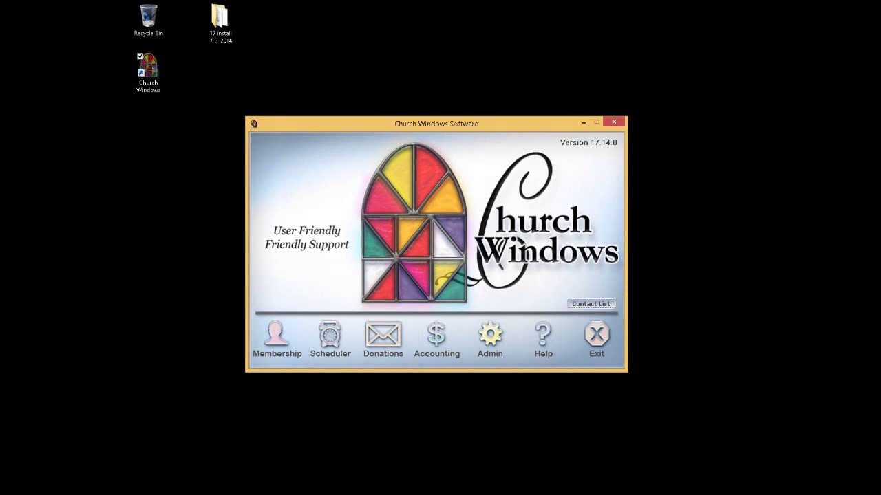
Open the Contact List to view its names, phone numbers and addresses, and close it.
left_click(590, 304)
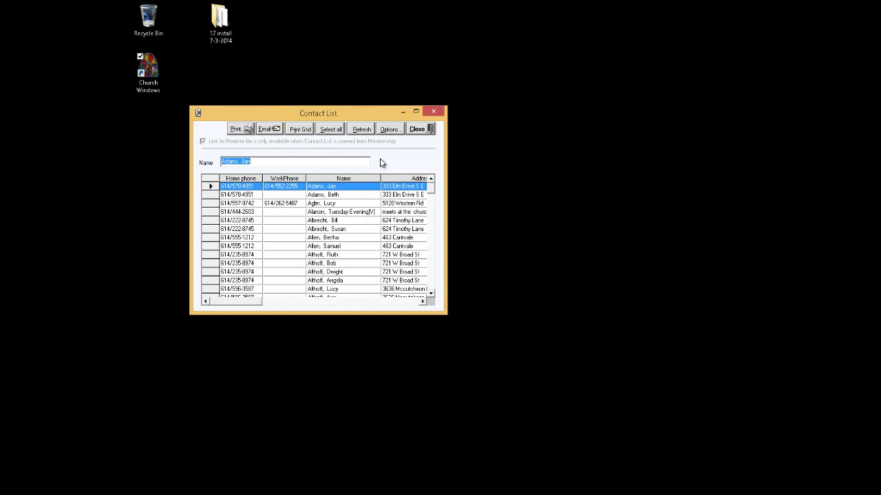
left_click(416, 130)
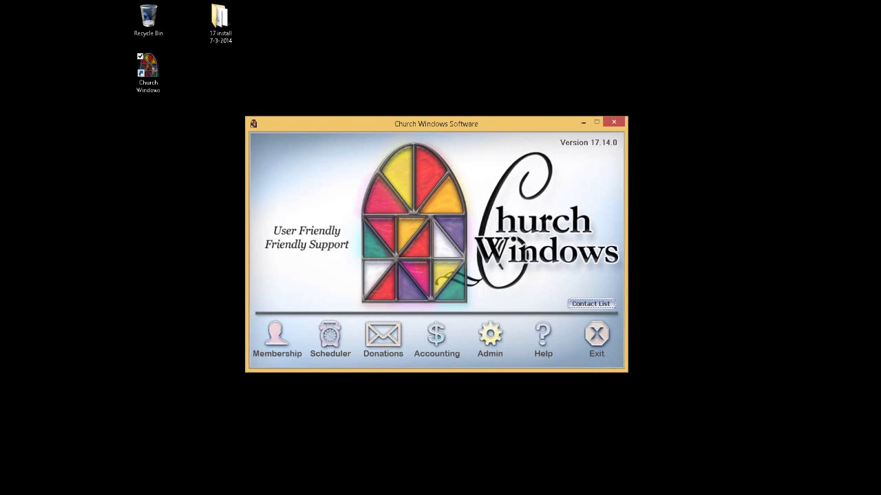
mouse_move(424, 315)
left_mouse_down()
mouse_move(464, 300)
mouse_move(460, 368)
mouse_move(430, 302)
mouse_move(378, 308)
mouse_move(428, 315)
mouse_move(406, 376)
mouse_move(350, 318)
mouse_move(372, 297)
mouse_move(438, 300)
mouse_move(431, 385)
left_mouse_up()
mouse_move(418, 317)
left_mouse_down()
mouse_move(461, 306)
mouse_move(470, 365)
mouse_move(419, 329)
mouse_move(417, 318)
left_mouse_up()
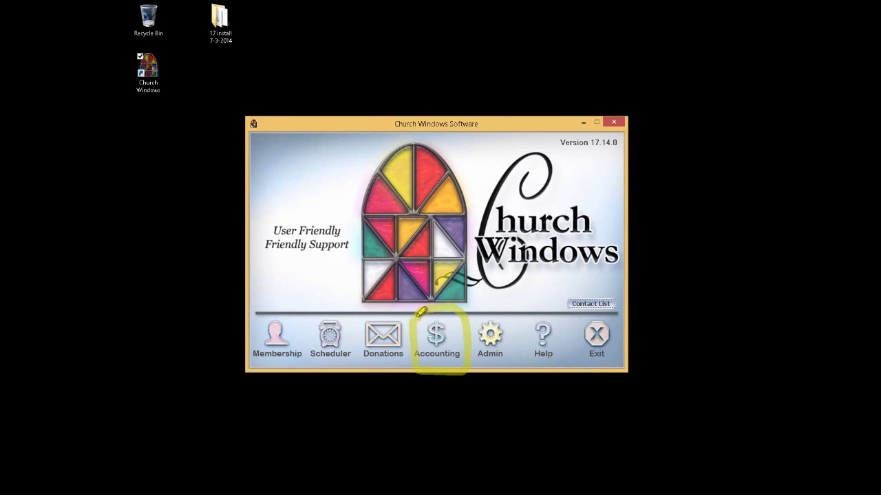
left_click_drag(369, 307, 413, 302)
mouse_move(419, 354)
left_mouse_down()
mouse_move(353, 365)
mouse_move(368, 297)
mouse_move(382, 297)
left_mouse_up()
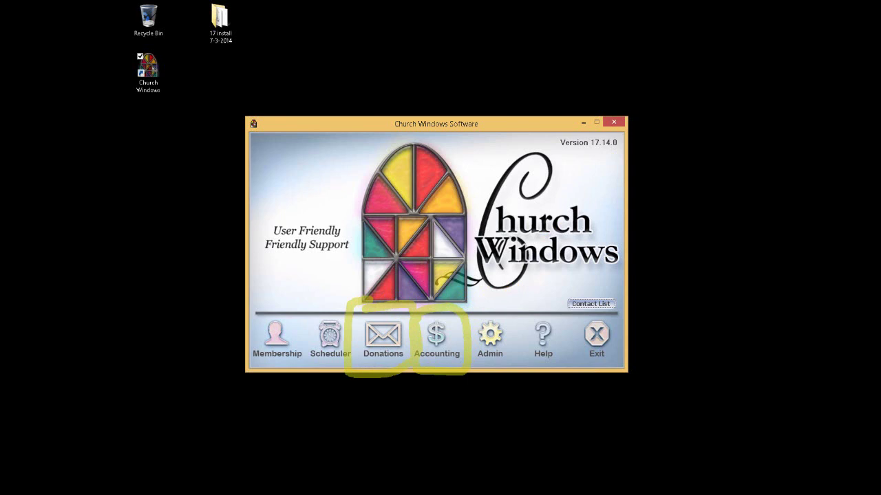
key("Escape")
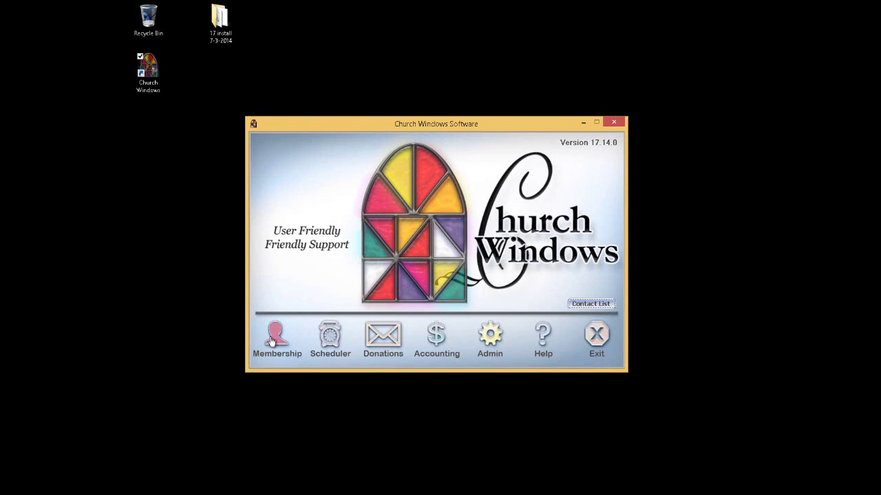
Open the Accounting module to view its main screen, and close it, confirming the exit.
left_click(444, 349)
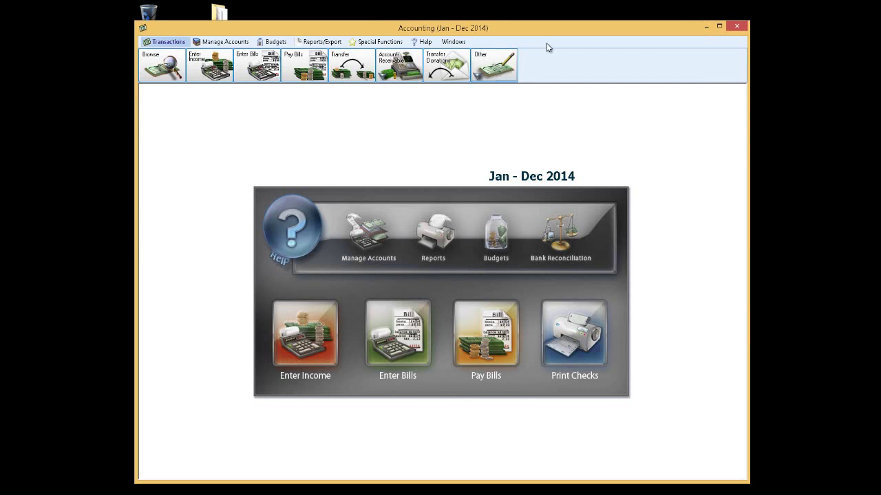
left_click(737, 26)
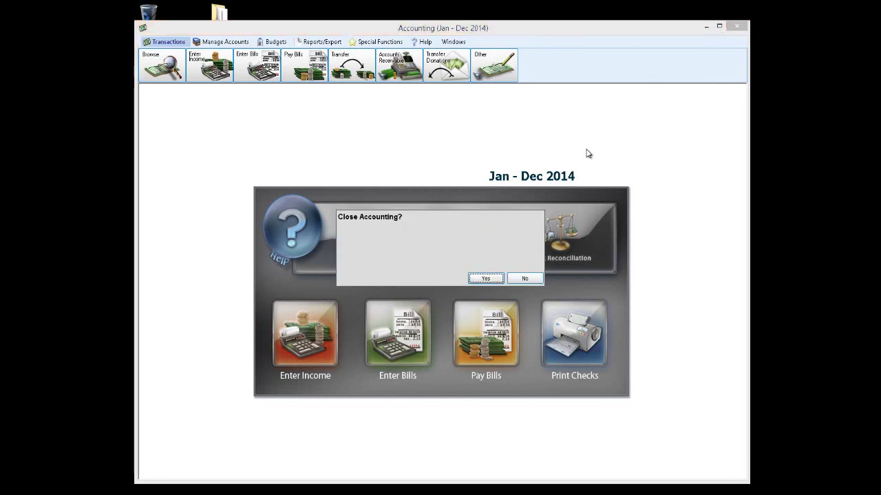
left_click(490, 279)
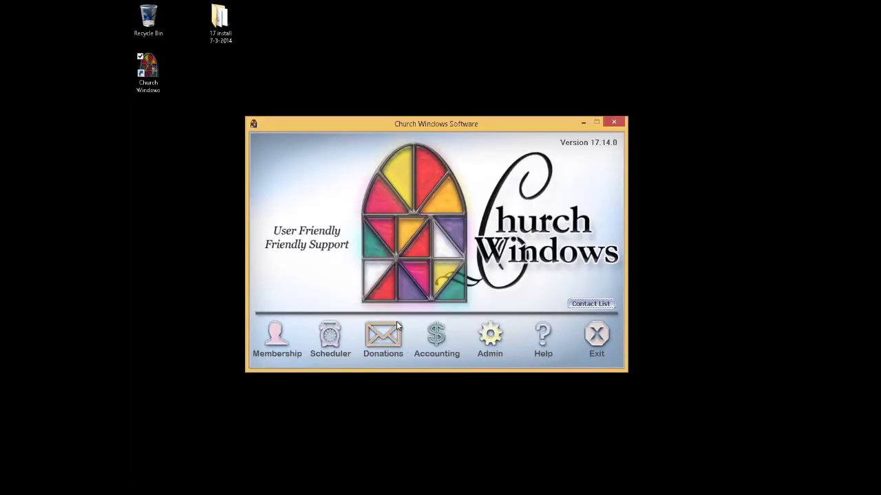
Open the Donations module to view its main screen, and close it, confirming the exit.
left_click(389, 335)
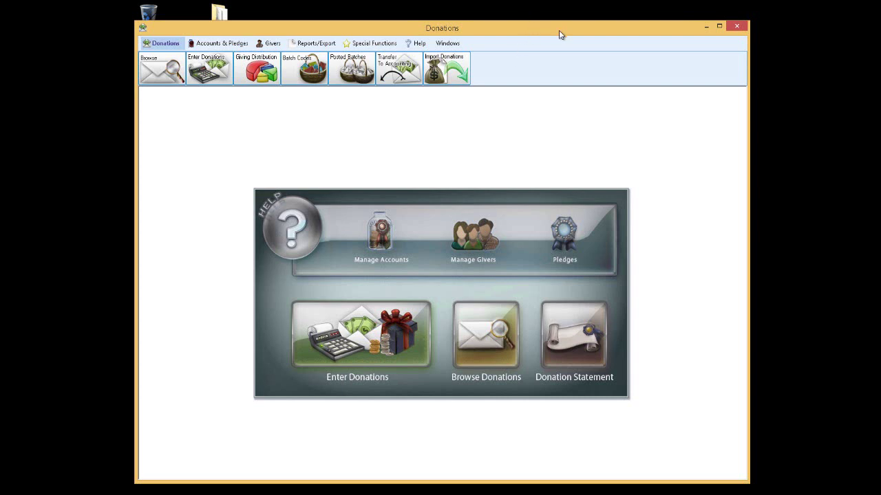
left_click(734, 27)
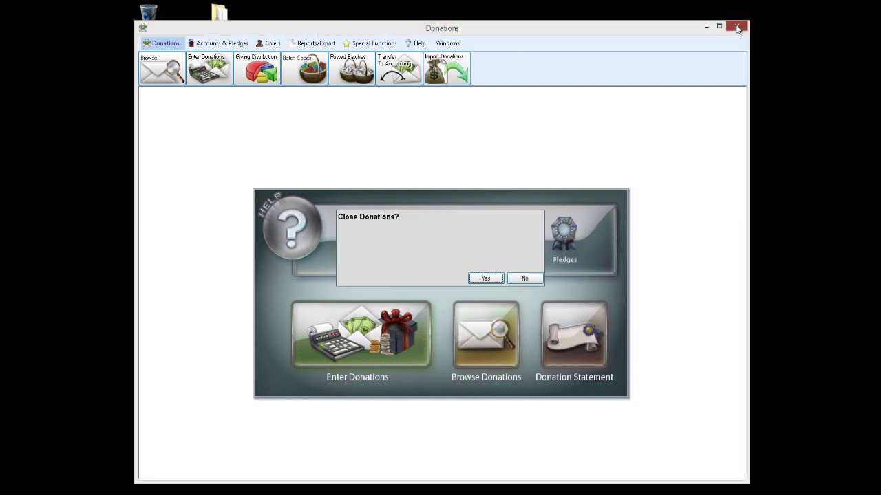
left_click(486, 279)
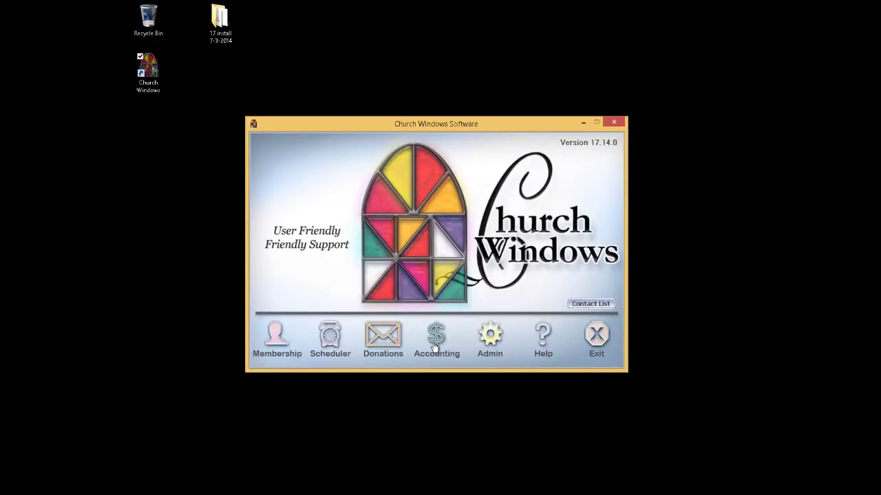
View the weekly calendar in the Scheduler module and close it.
left_click(324, 349)
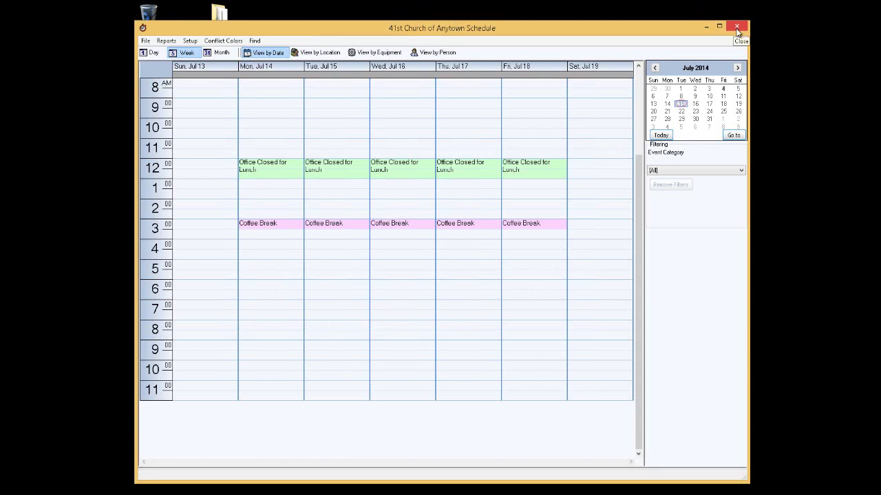
left_click(737, 28)
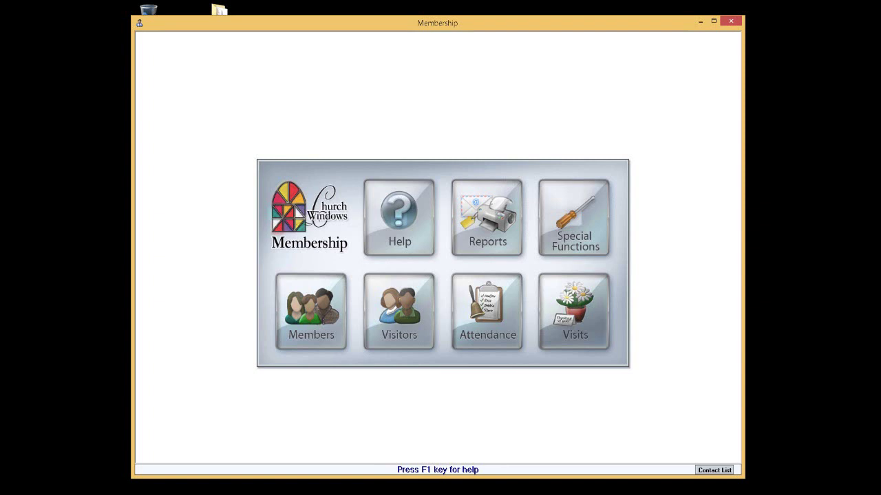
left_click_drag(688, 307, 700, 448)
left_click_drag(709, 417, 705, 449)
left_click_drag(667, 420, 703, 447)
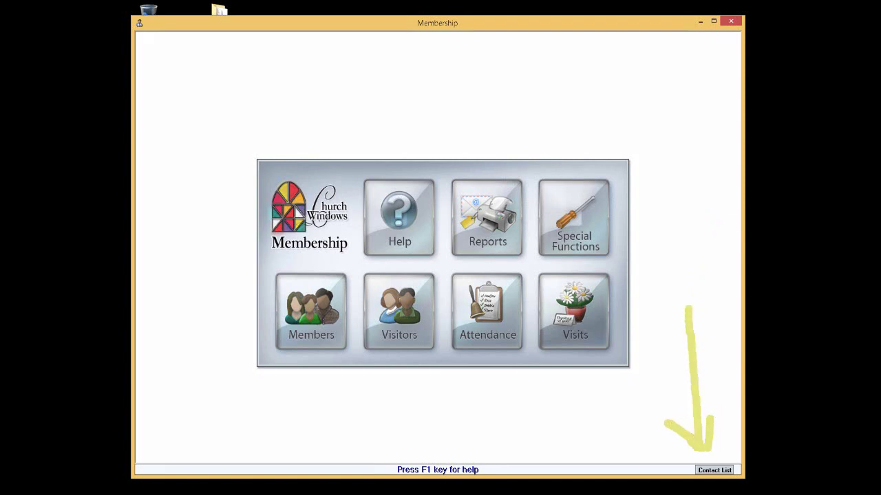
key("Escape")
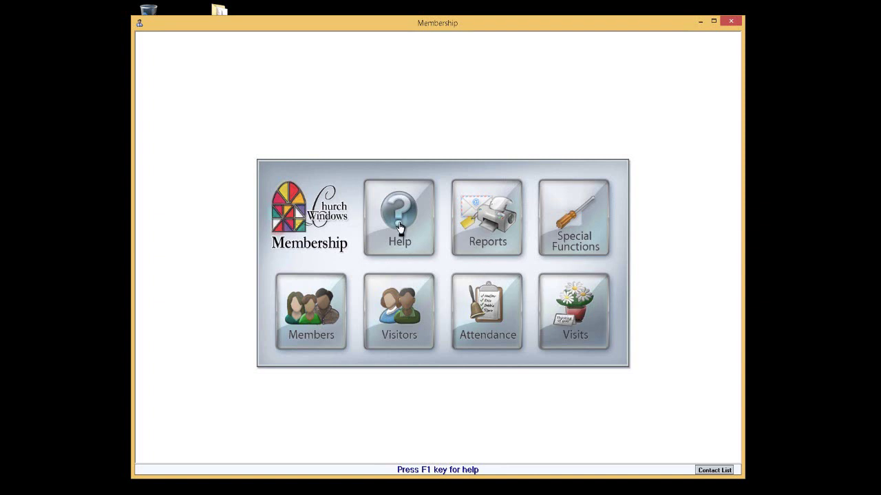
View the household and individual records under Members and under Visitors in Membership, closing each set.
left_click(323, 312)
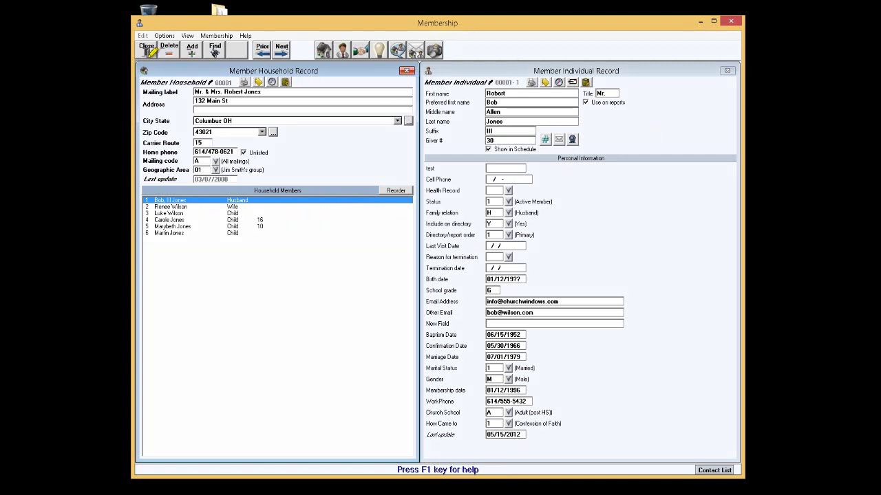
mouse_move(147, 55)
left_mouse_down()
mouse_move(314, 55)
mouse_move(441, 70)
mouse_move(193, 63)
left_mouse_up()
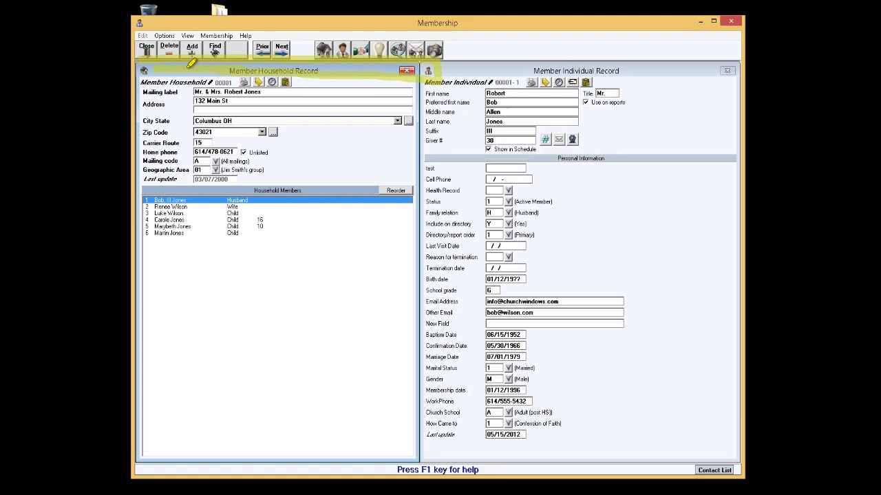
mouse_move(330, 74)
left_mouse_down()
mouse_move(329, 213)
mouse_move(345, 103)
mouse_move(308, 128)
left_mouse_up()
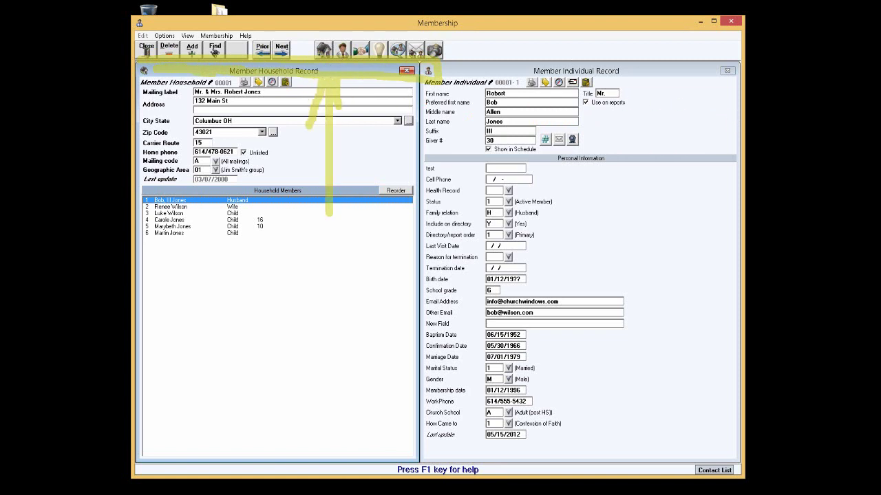
key("Escape")
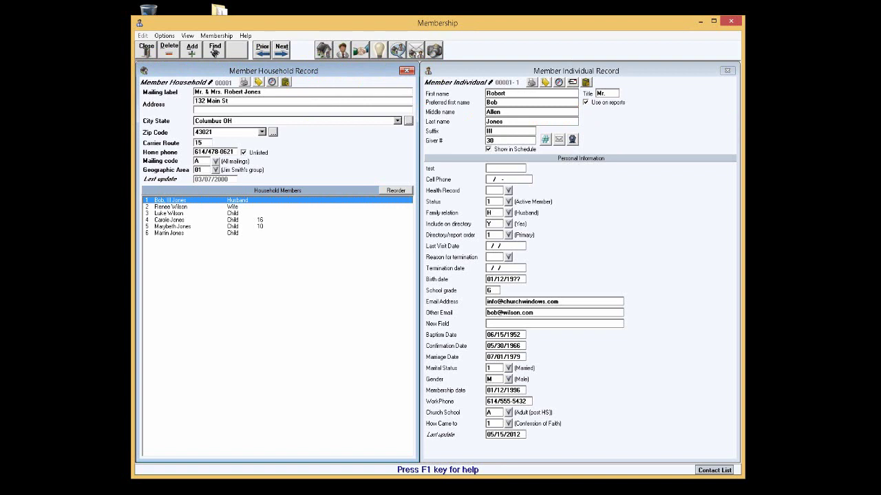
left_click(149, 50)
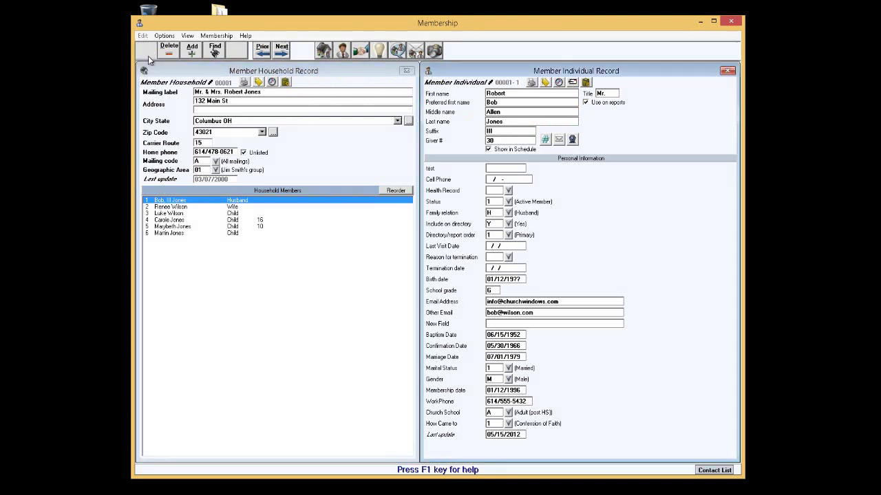
left_click(372, 292)
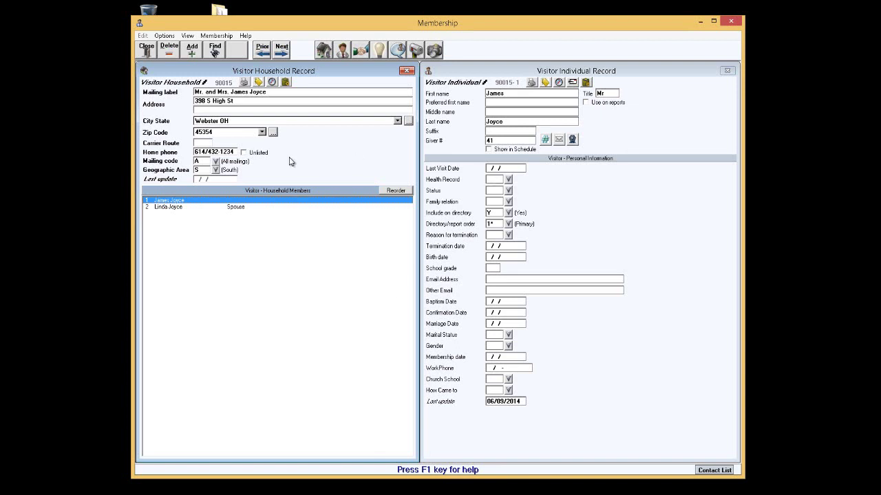
left_click(138, 55)
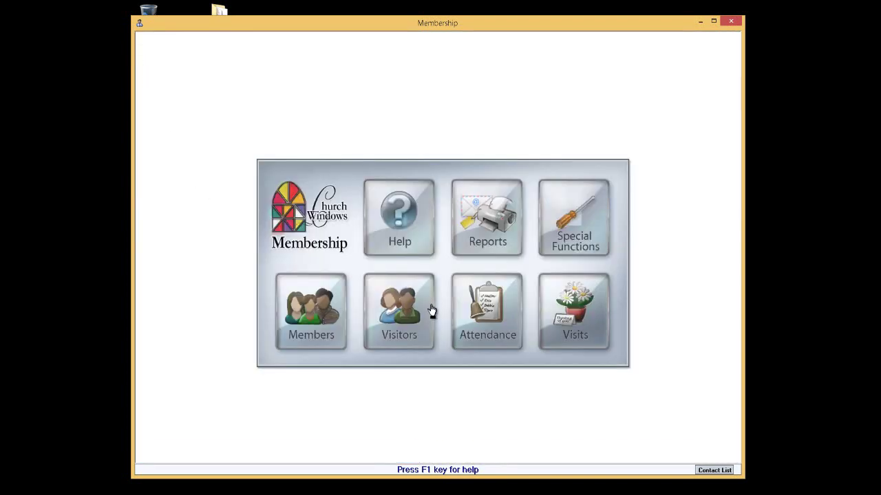
Look through the Attendance options and the Visits log in Membership, closing both.
left_click(490, 322)
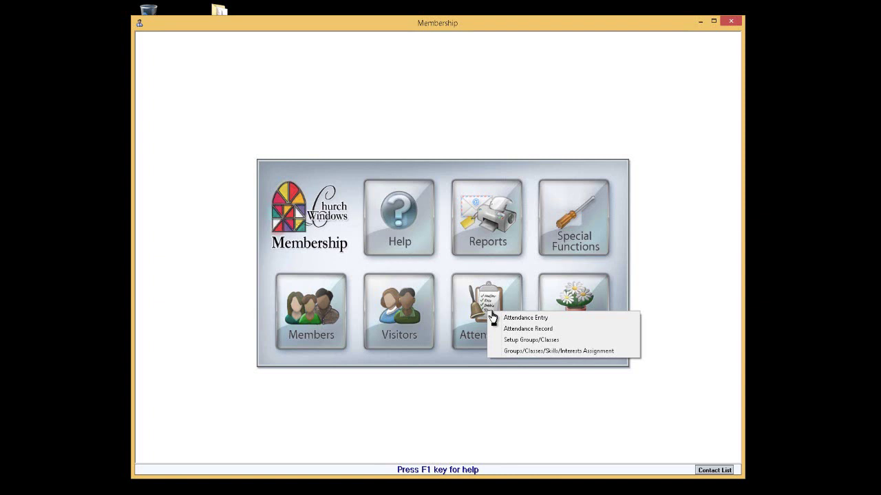
left_click(658, 194)
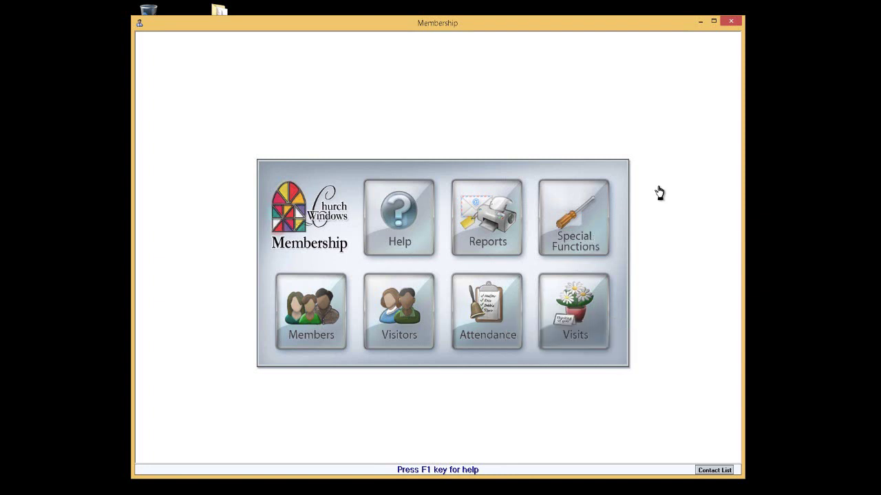
left_click(579, 304)
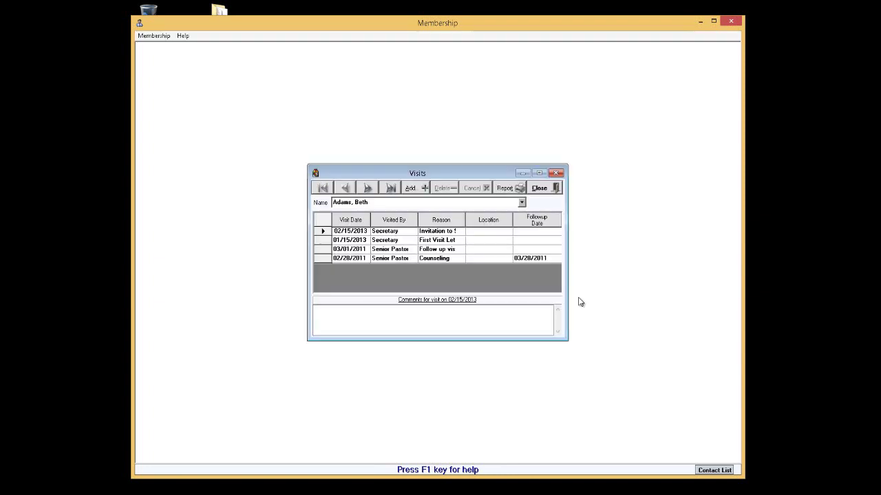
left_click(552, 189)
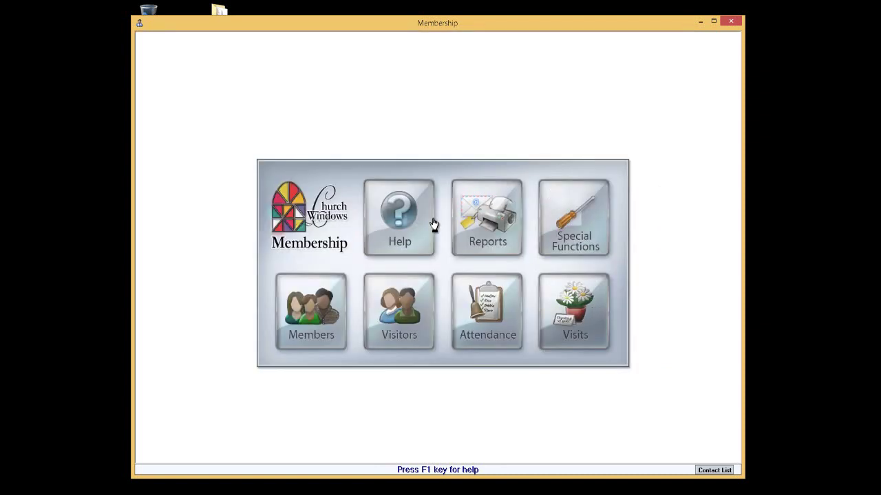
Open the Church Windows help from Membership to view its table of contents, and close it.
left_click(399, 226)
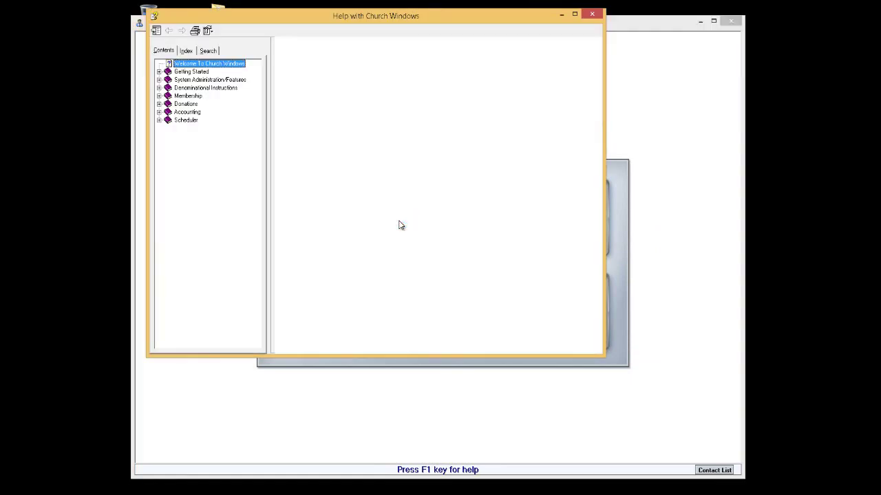
left_click_drag(484, 25, 502, 83)
left_click(606, 75)
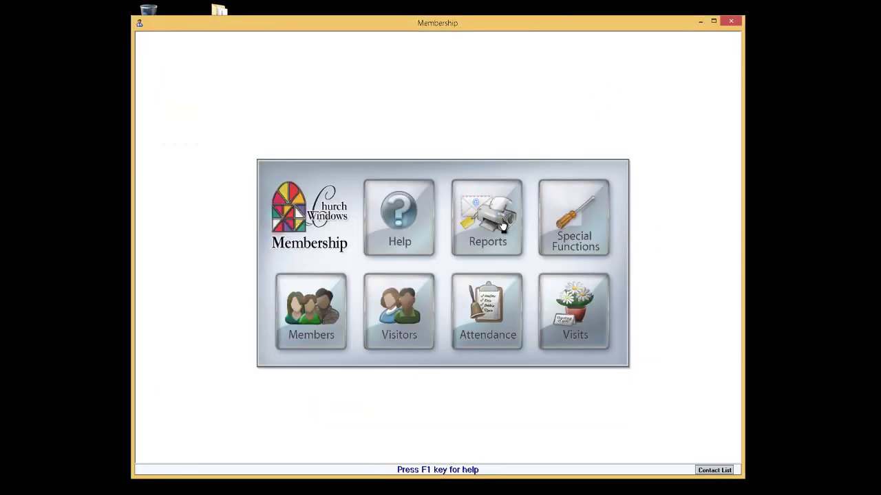
Look through the Membership report types, including the Birth Date, Skills/Interests and Attendance options, and dismiss the list.
left_click(494, 225)
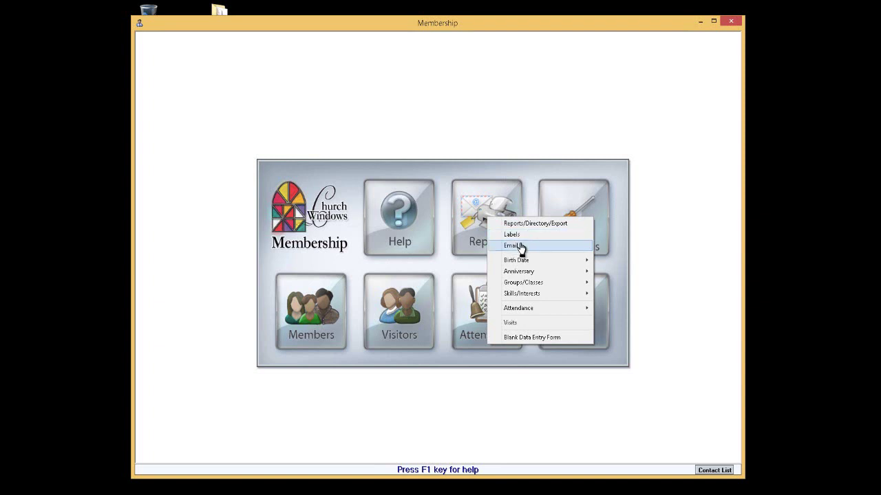
mouse_move(517, 265)
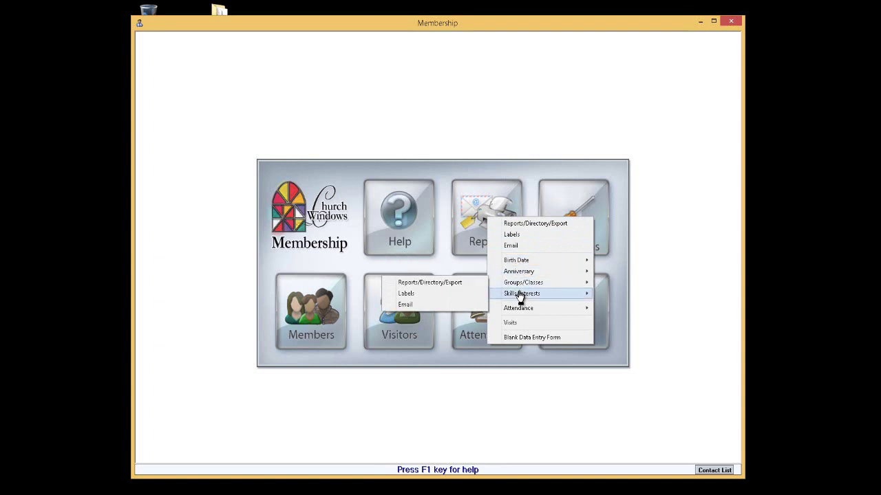
mouse_move(520, 267)
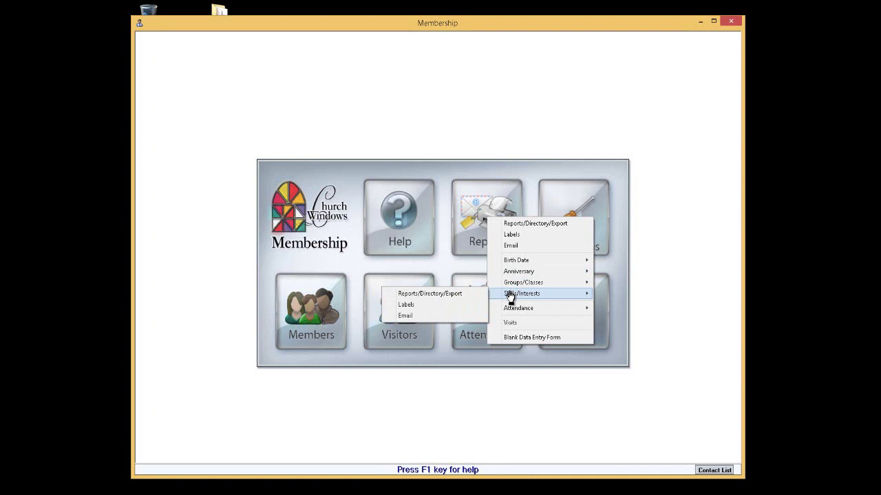
mouse_move(514, 314)
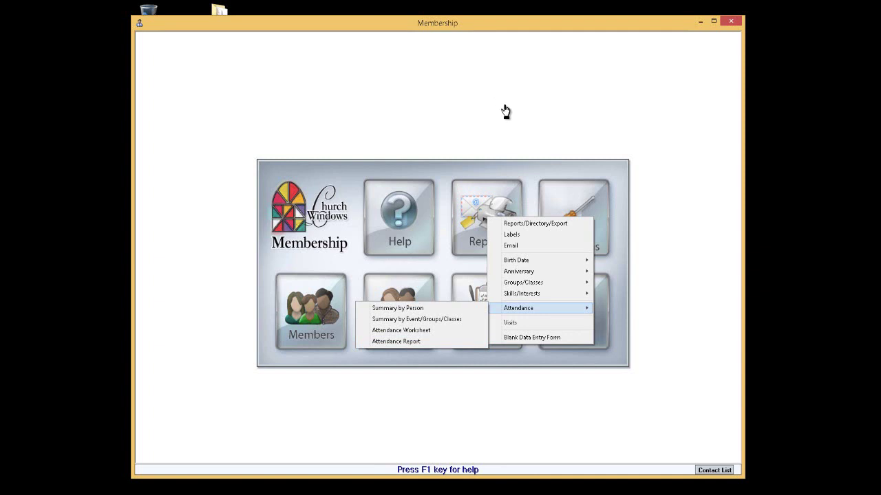
left_click(505, 112)
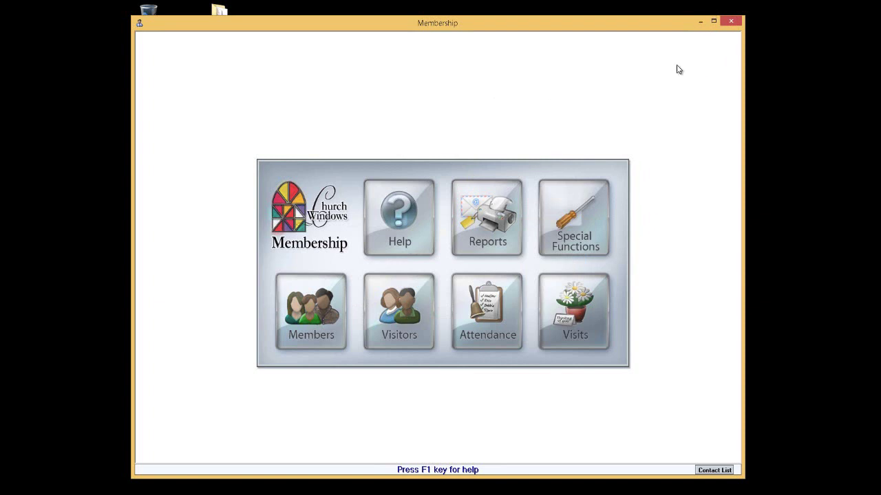
View the Membership settings from Special Functions and cancel without changing anything.
left_click(583, 219)
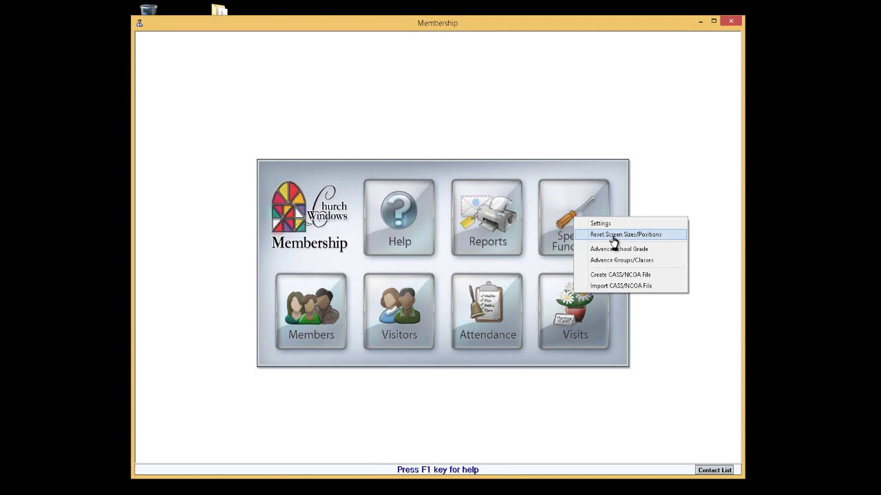
left_click(612, 230)
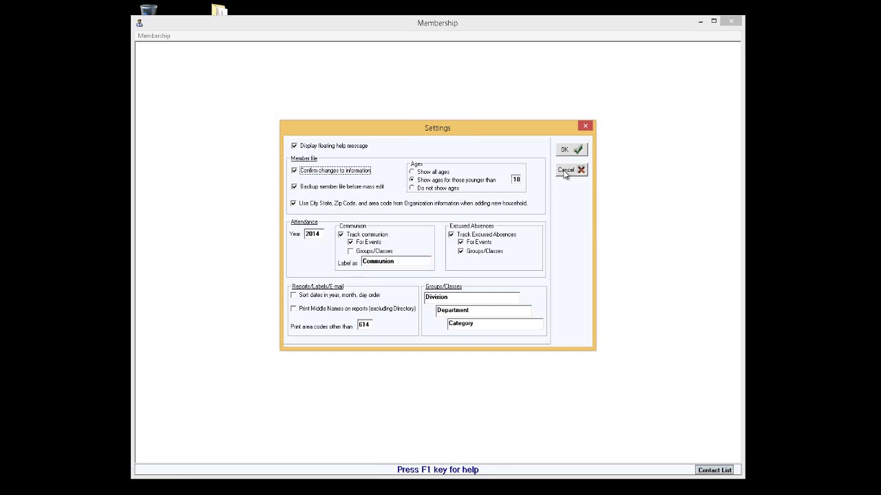
left_click(566, 171)
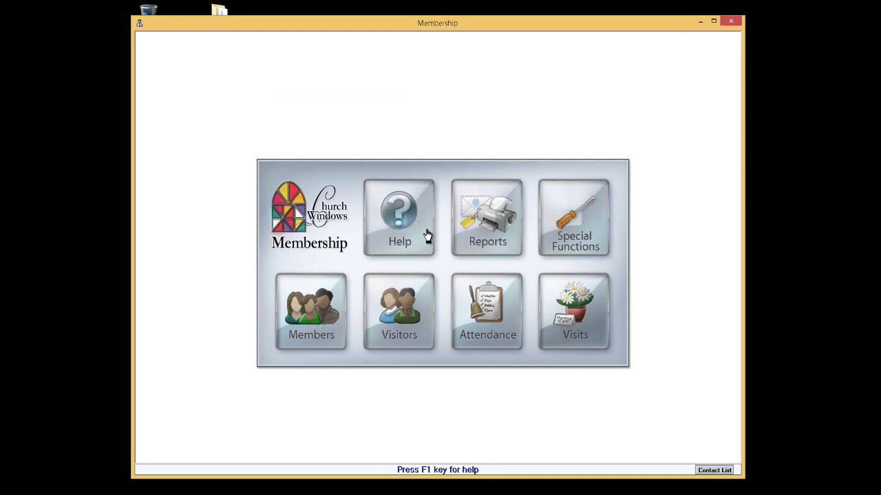
Review the list of Membership report types once more and exit the Membership module.
left_click(483, 218)
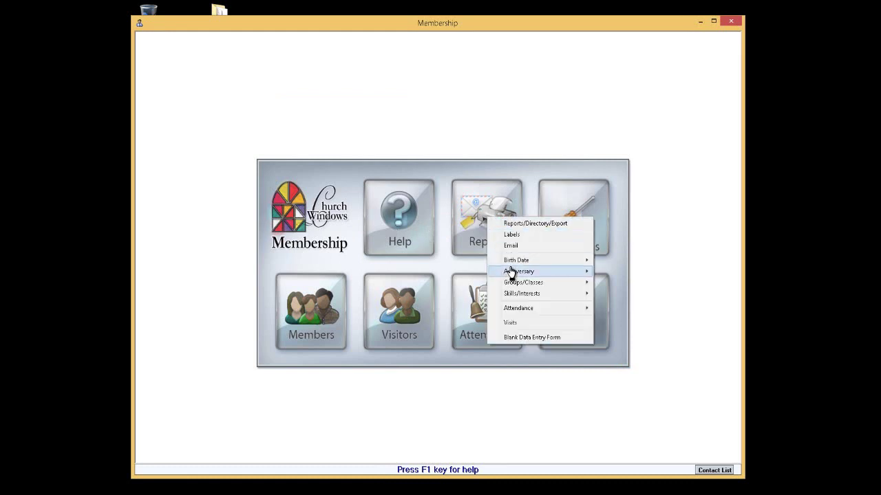
mouse_move(516, 263)
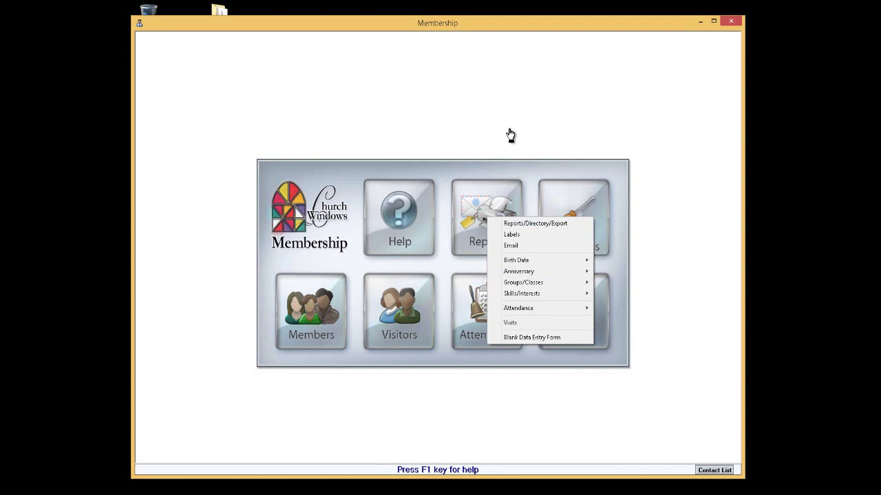
left_click(493, 143)
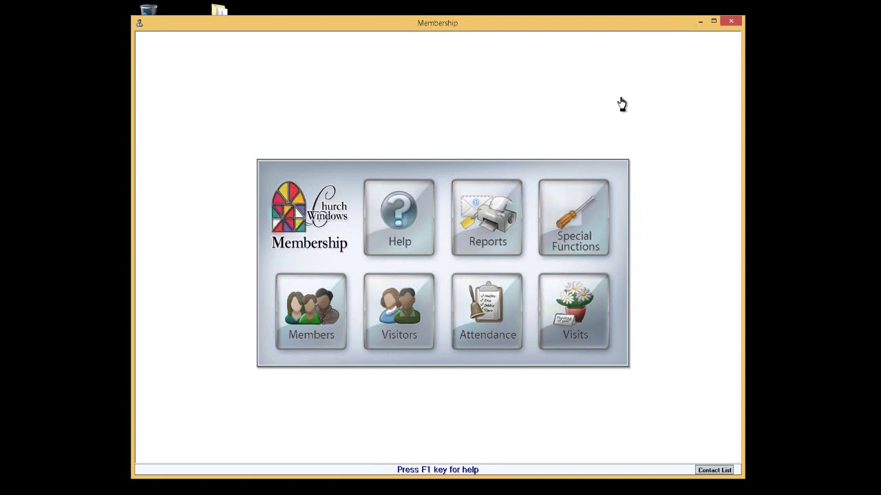
left_click(731, 25)
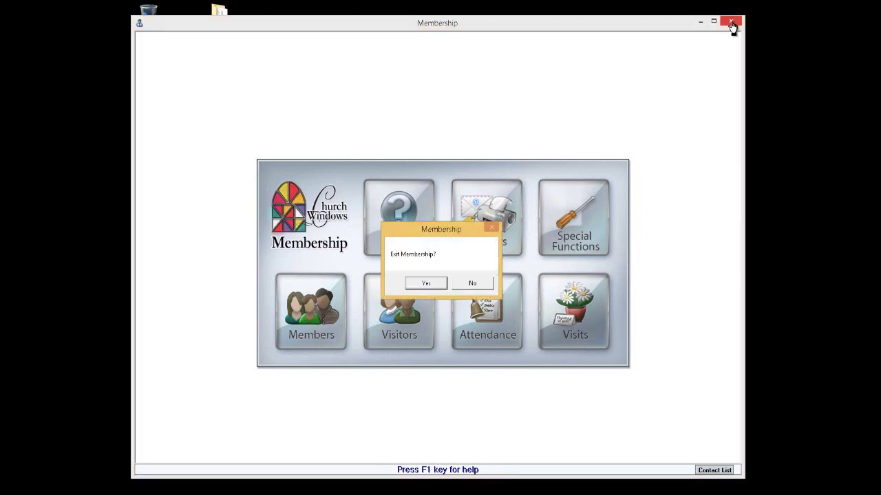
left_click(423, 284)
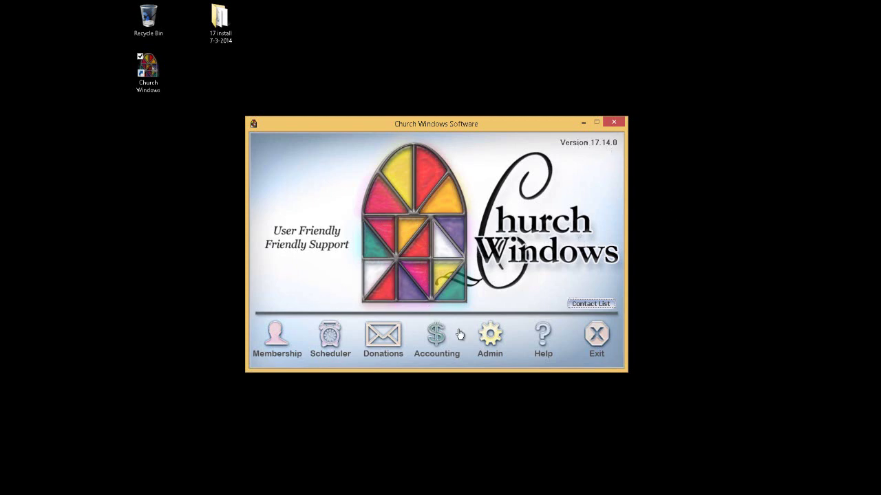
View the user list and system permissions in the Security screen under Admin, and cancel out of it.
left_click(491, 340)
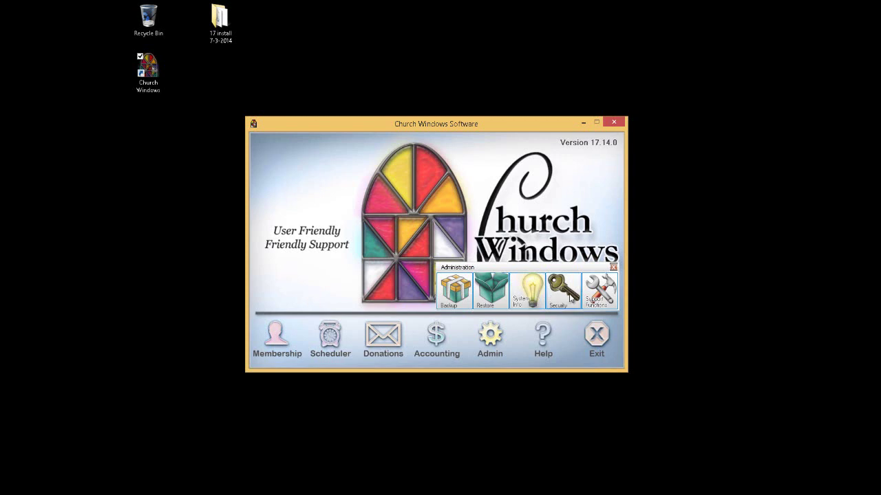
left_click(566, 299)
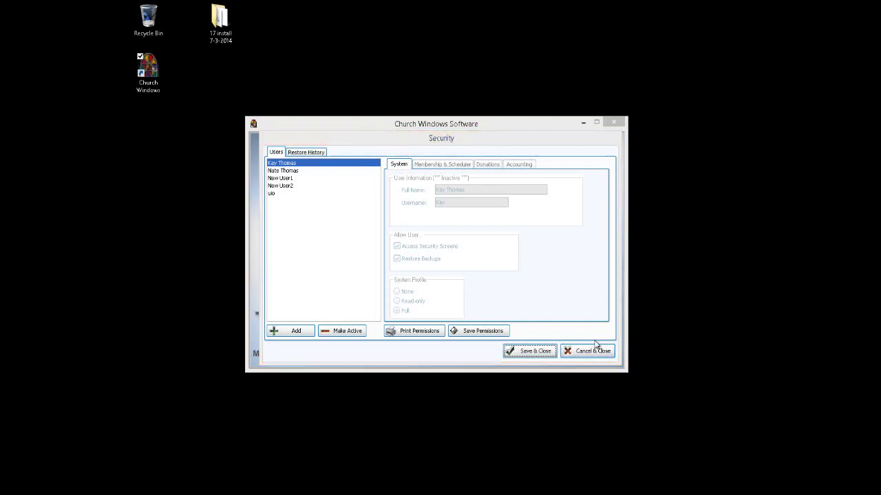
left_click(593, 351)
Open Support Functions under Admin and view the Repair & Compact and Support Password Required sections.
left_click(489, 336)
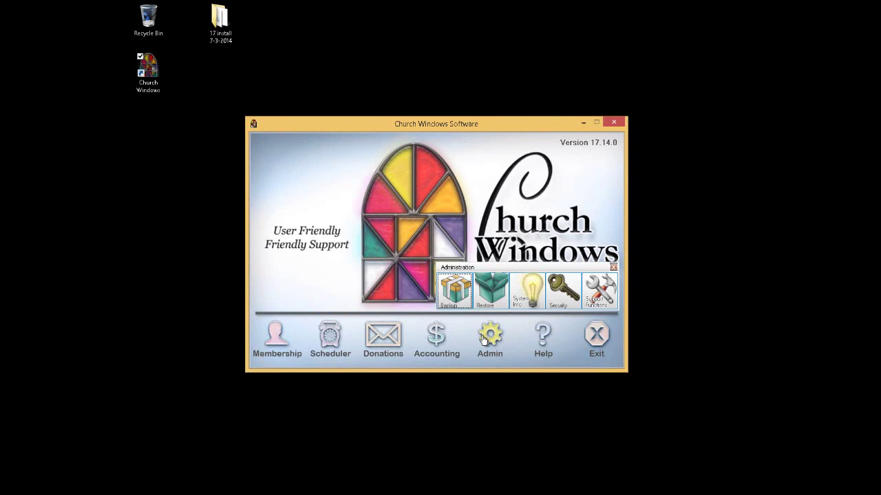
left_click(603, 299)
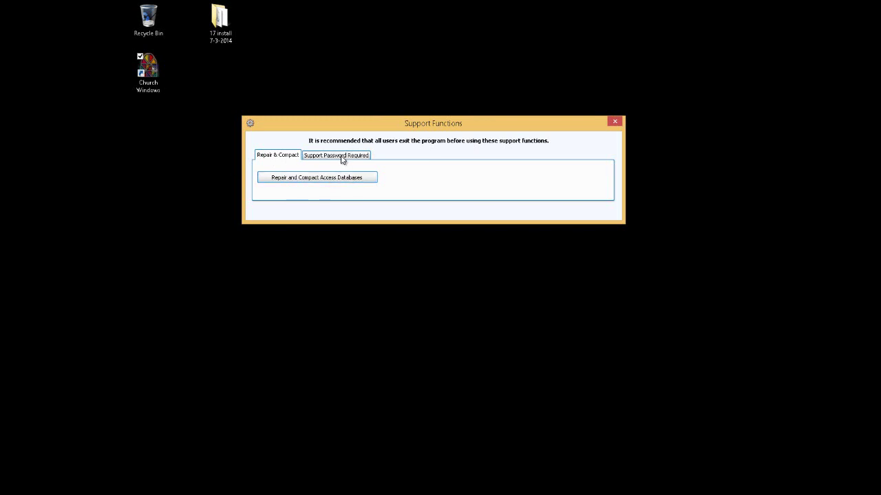
left_click(342, 157)
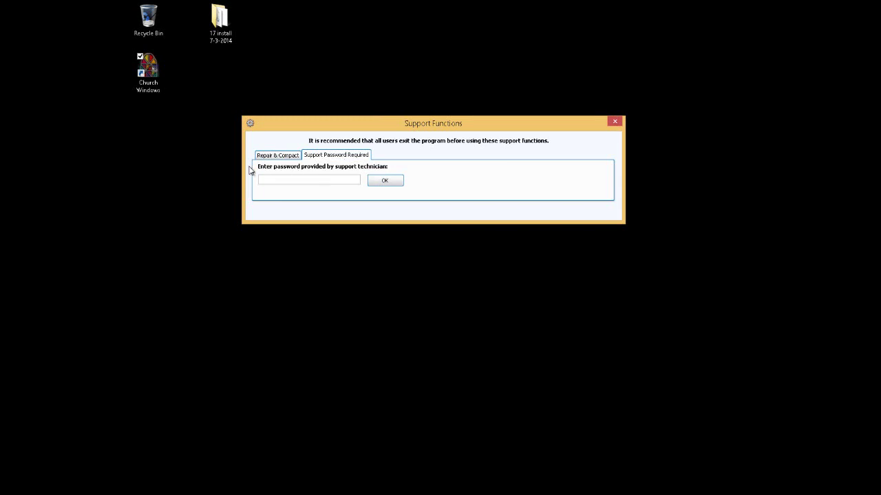